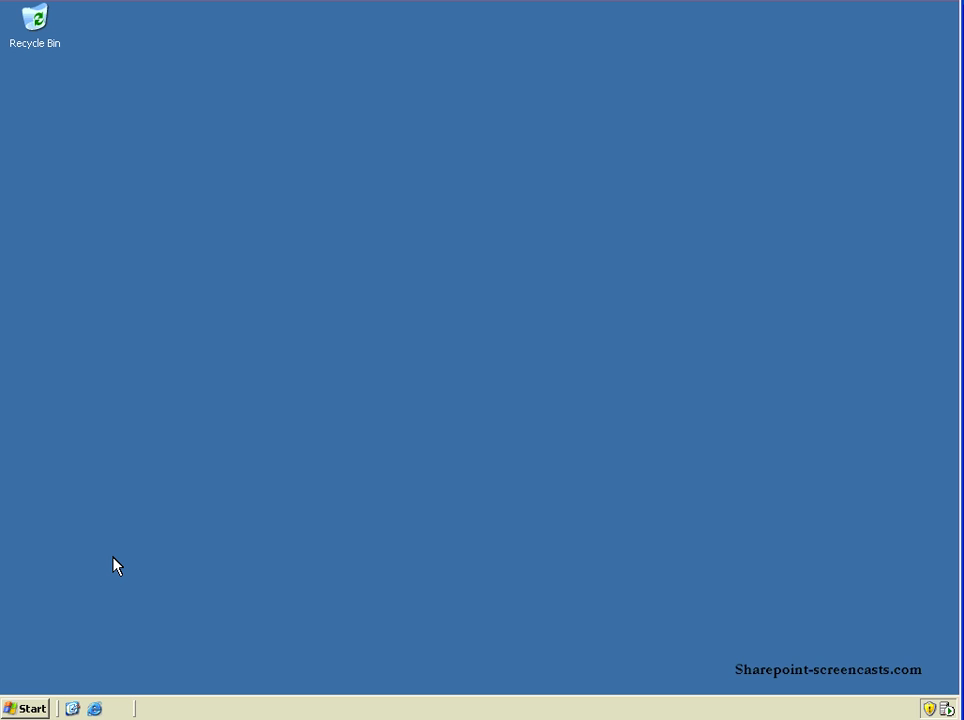
Launch SharePoint 3.0 Central Administration from Microsoft Office Server in the Start menu.
left_click(44, 710)
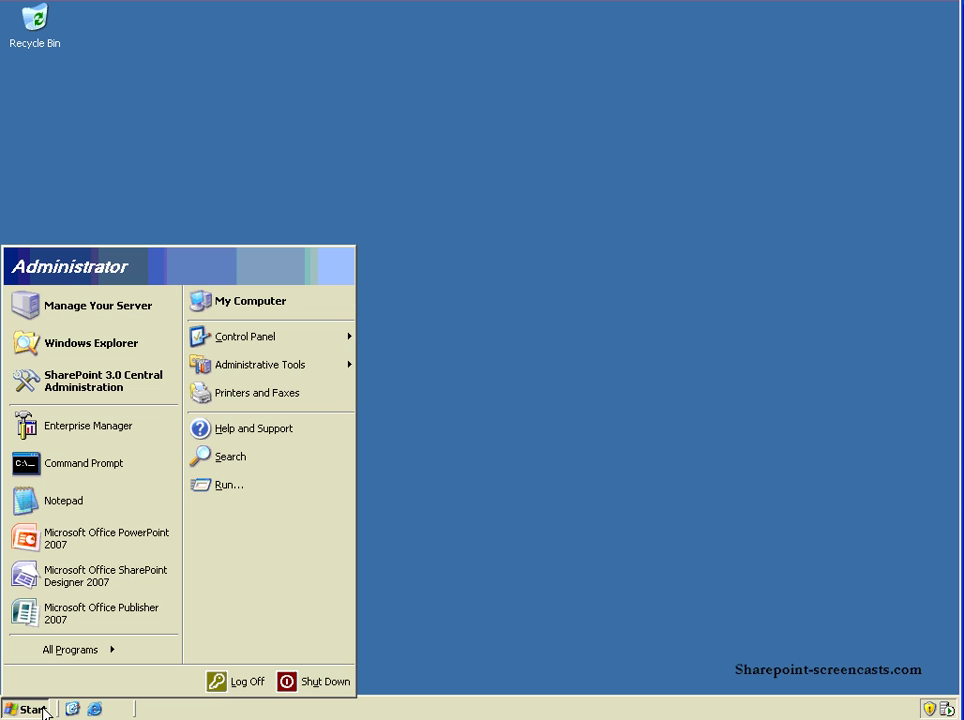
mouse_move(76, 656)
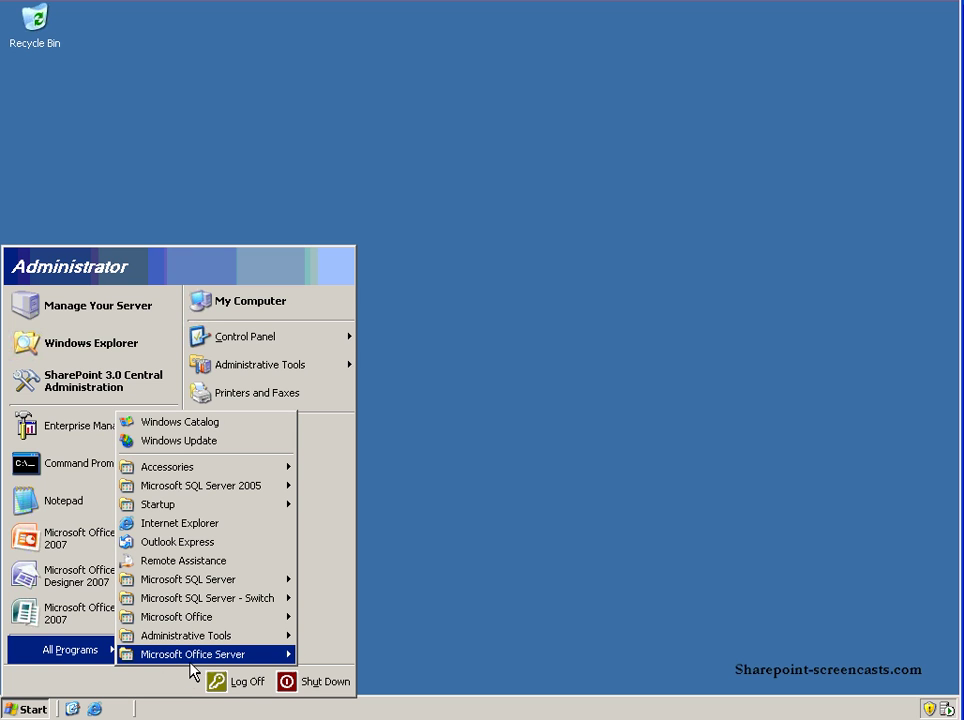
mouse_move(193, 660)
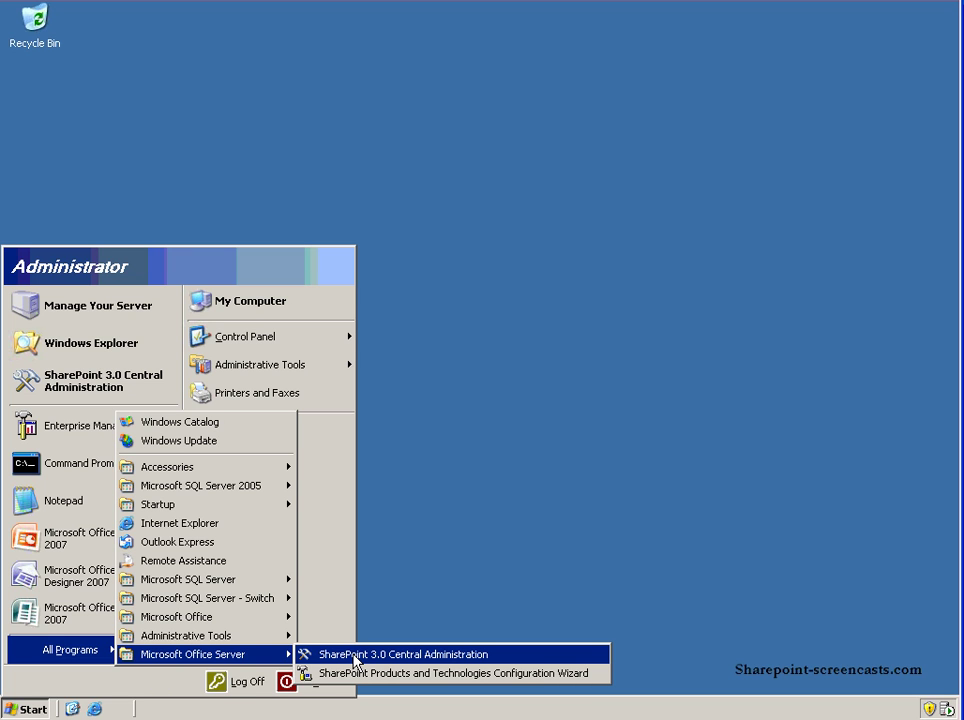
left_click(356, 658)
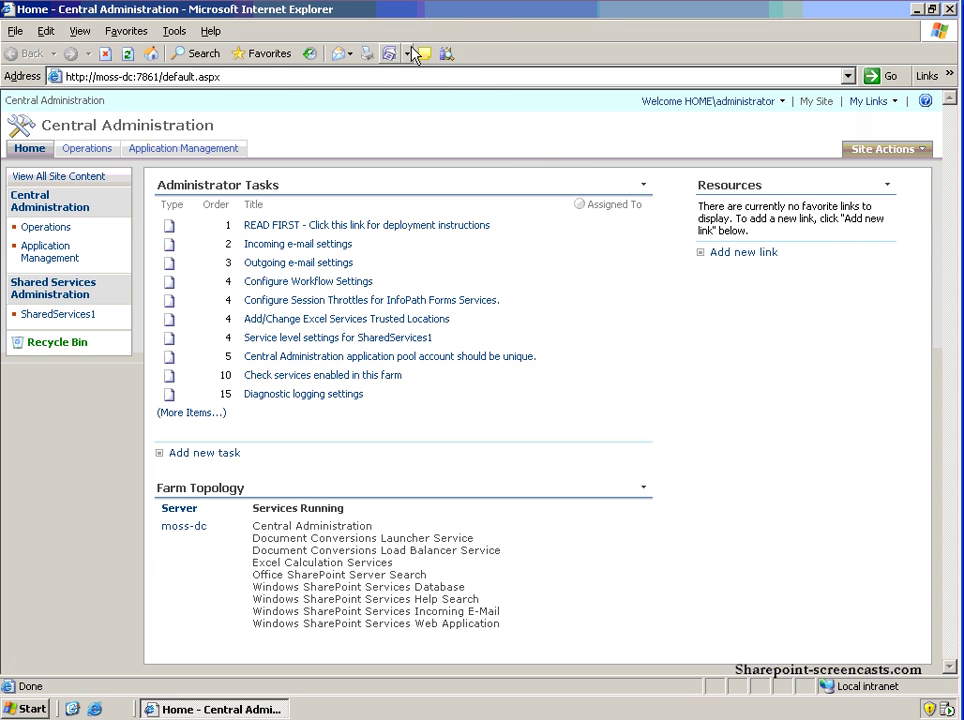
Reload the Central Administration home page and open the READ FIRST administrator task.
left_click(234, 77)
key("Return")
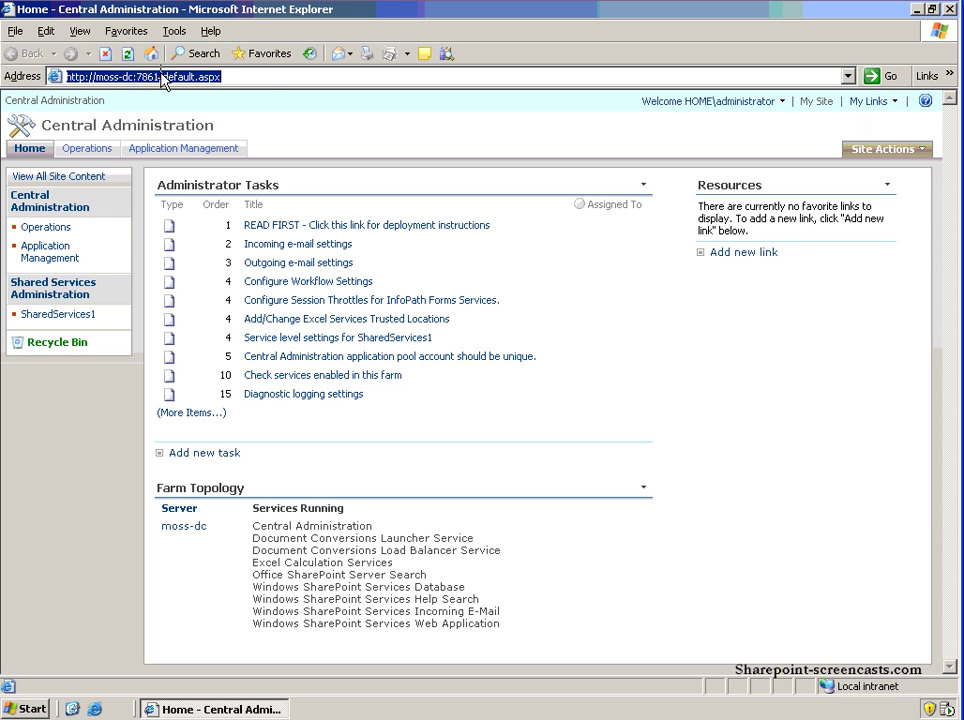
left_click(260, 80)
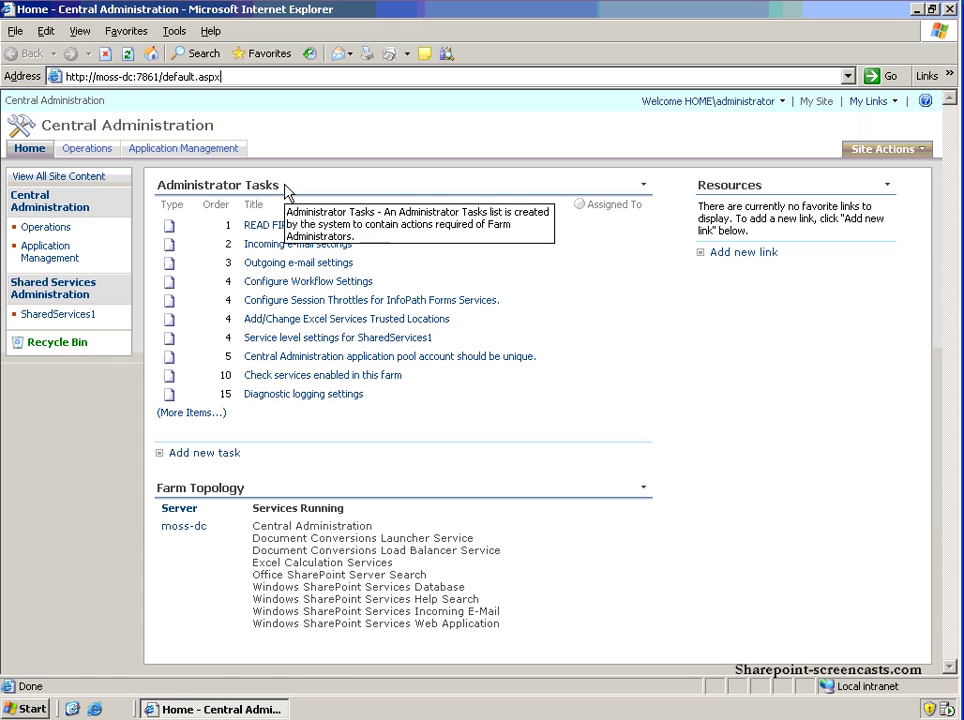
left_click(460, 222)
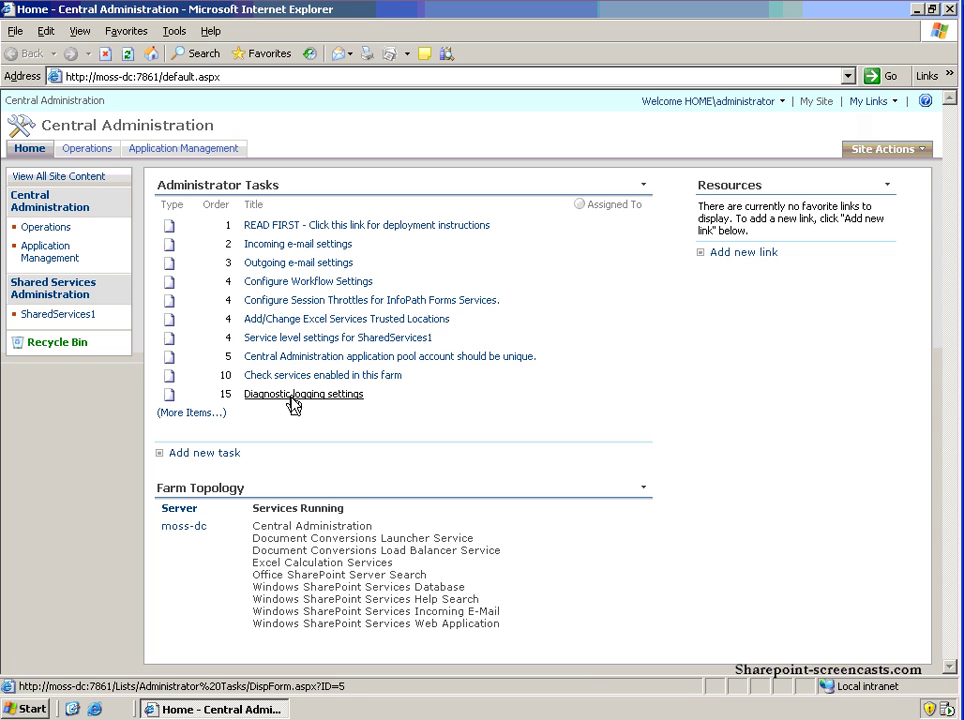
Switch to the Operations page of farm-wide settings.
left_click(92, 152)
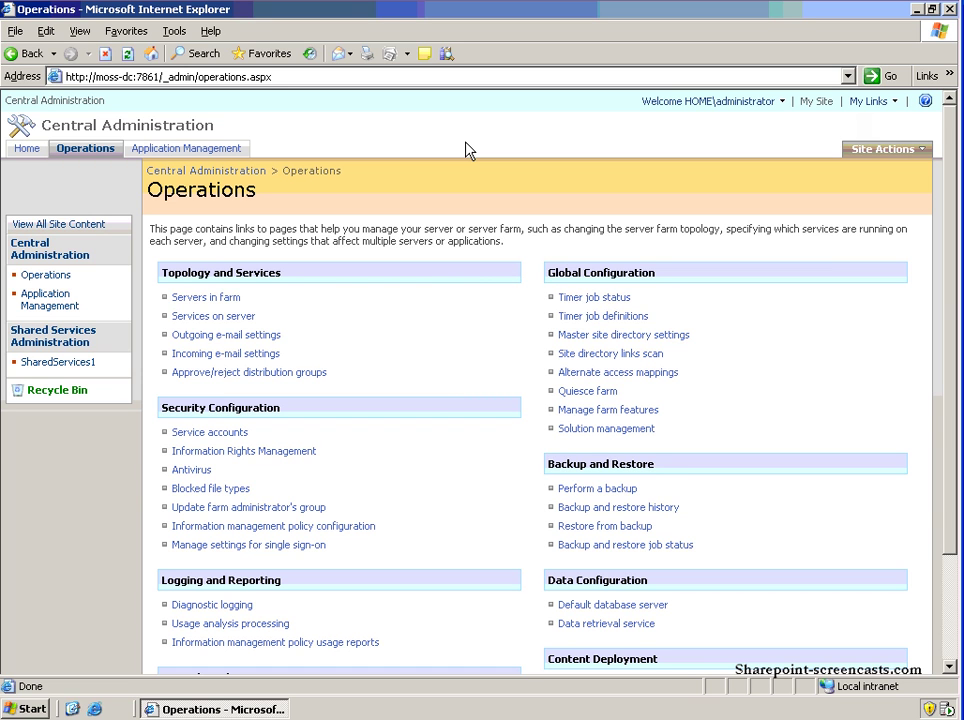
Open Application Management and scroll through its web application and site sections.
left_click(205, 149)
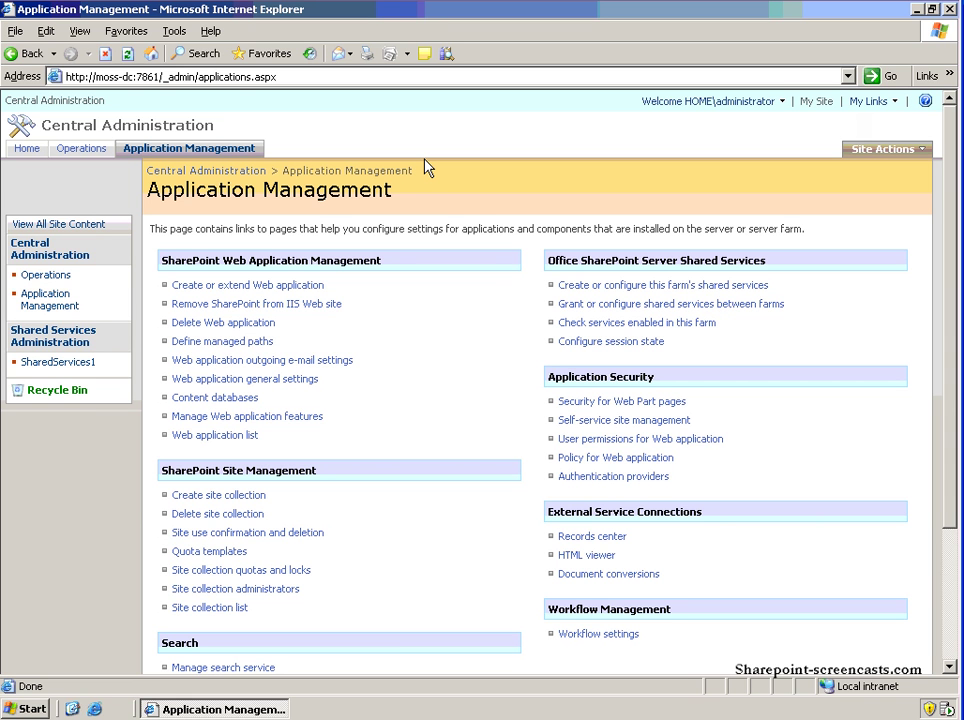
scroll(426, 168, "down", 1)
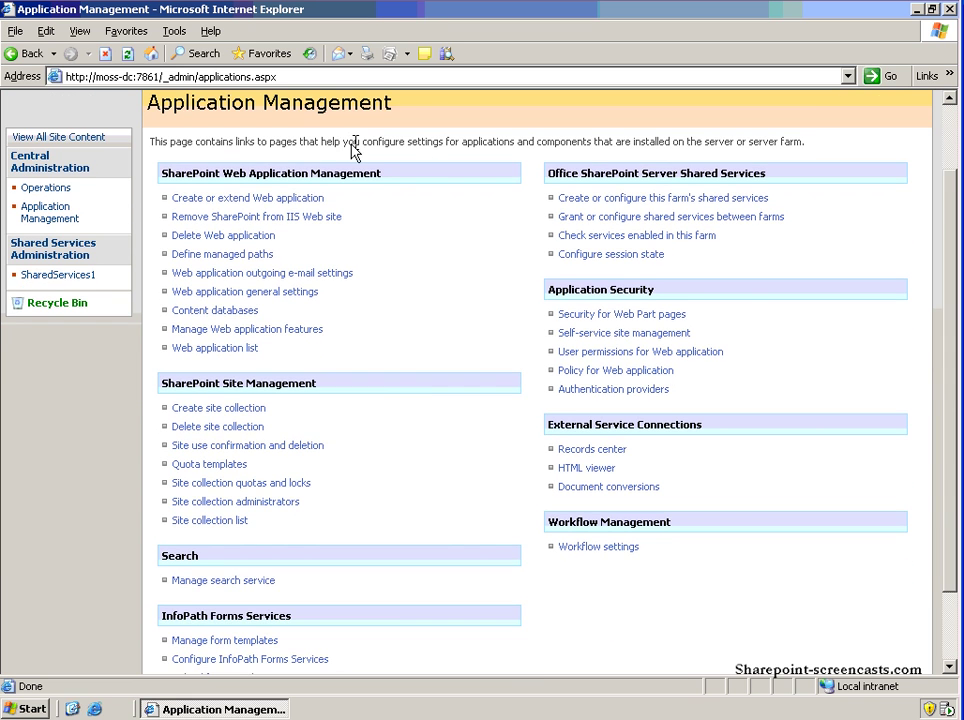
scroll(385, 200, "up", 1)
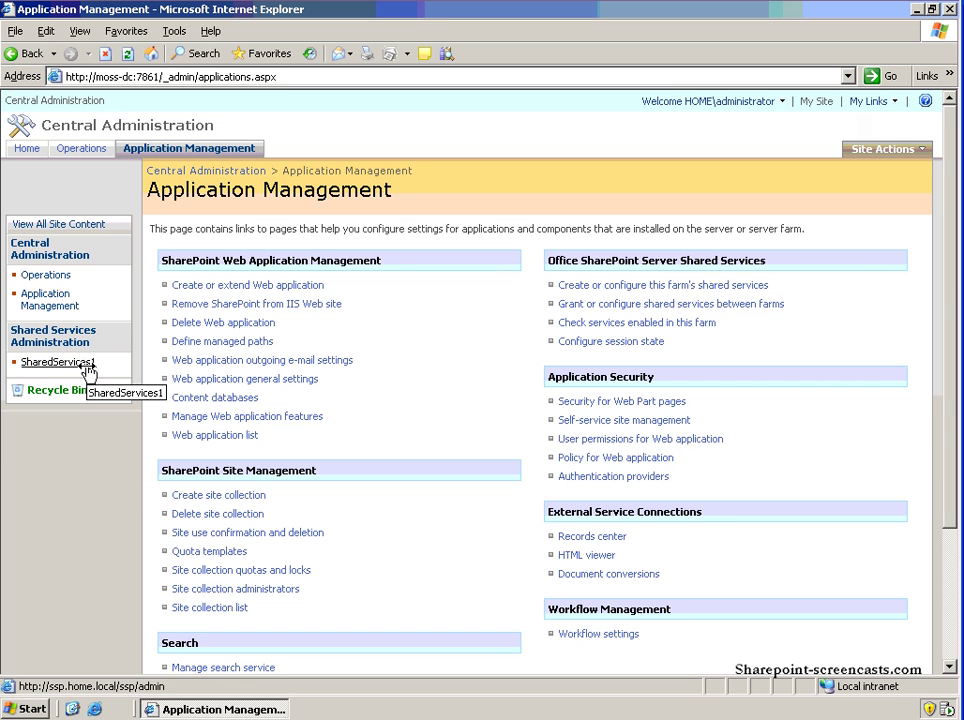
Open SharedServices1, signing in with the administrator user name and password.
left_click(88, 370)
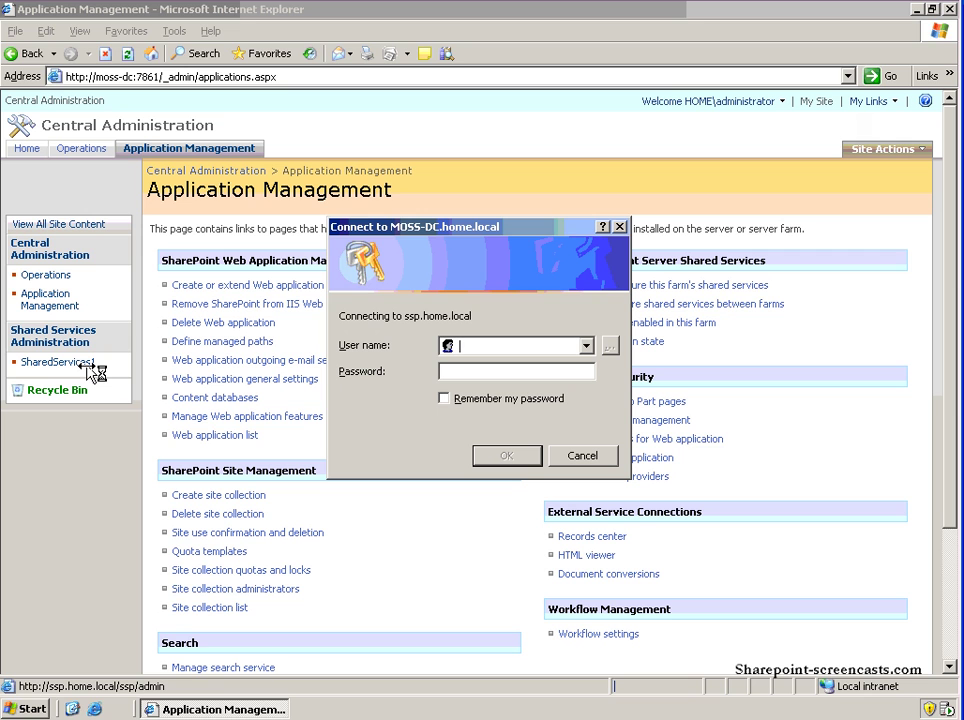
type("Adm")
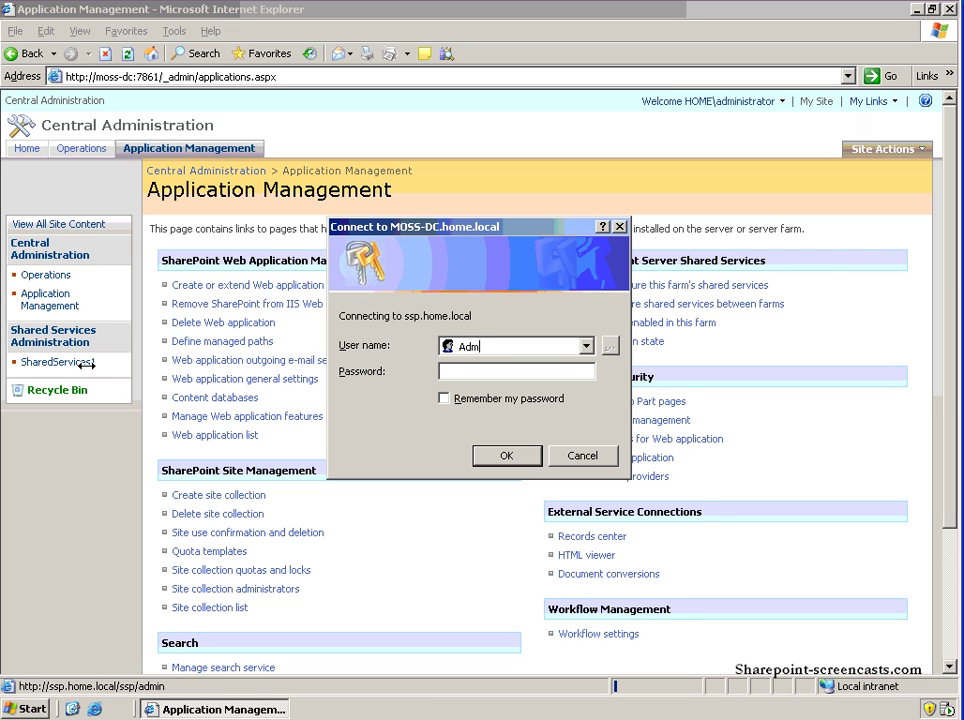
type("inistrator")
key("Tab")
type("pass@word1")
key("Return")
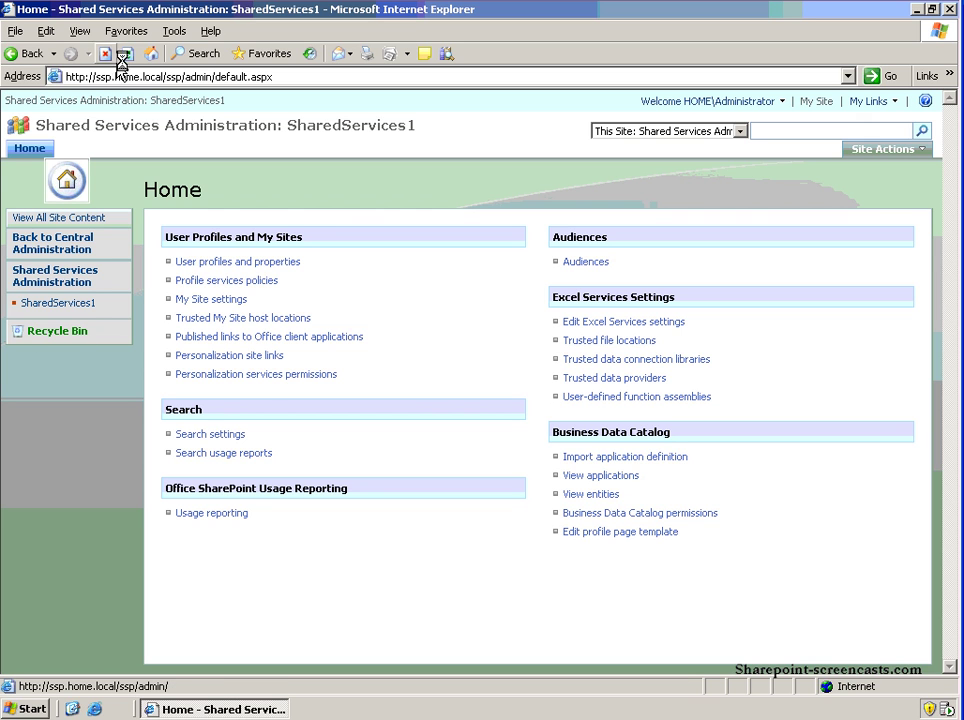
left_click(25, 152)
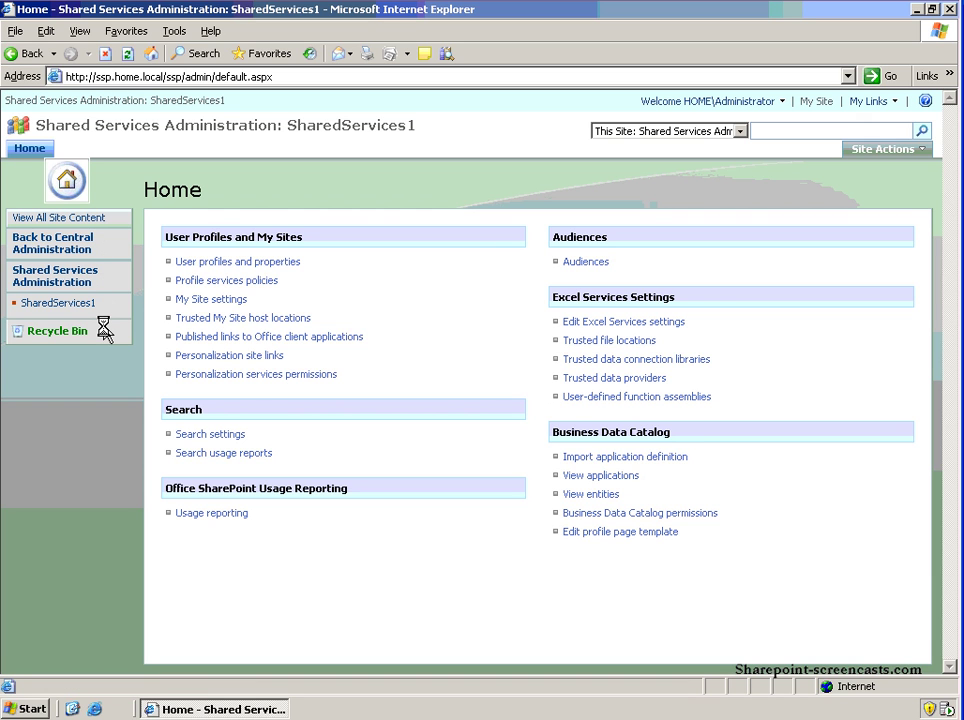
left_click(77, 243)
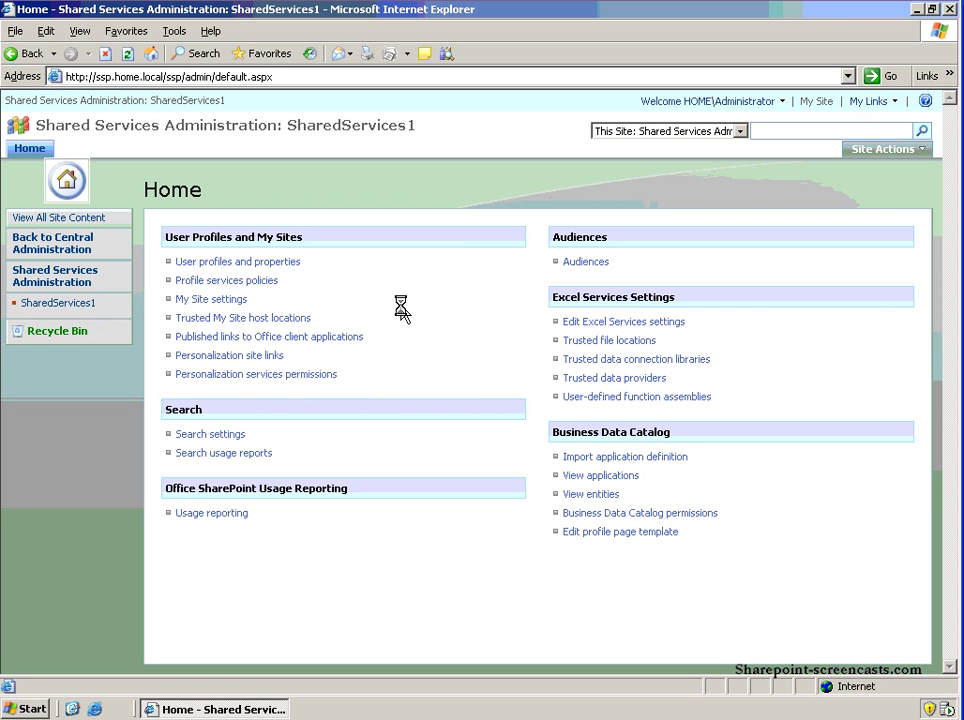
Return to Central Administration and open its Operations page.
left_click(68, 246)
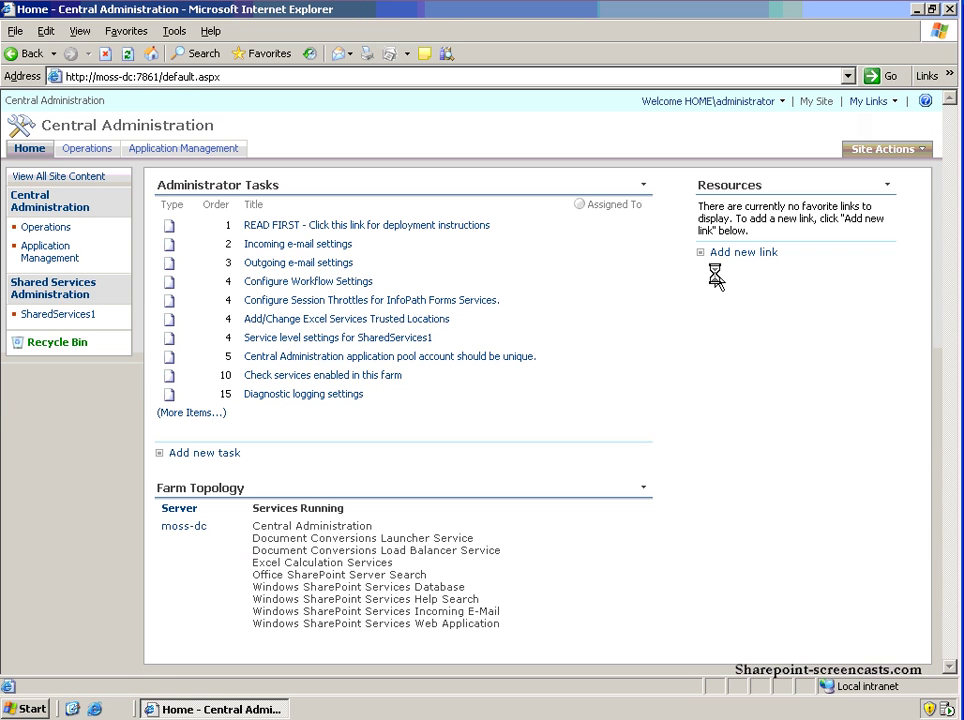
left_click(100, 149)
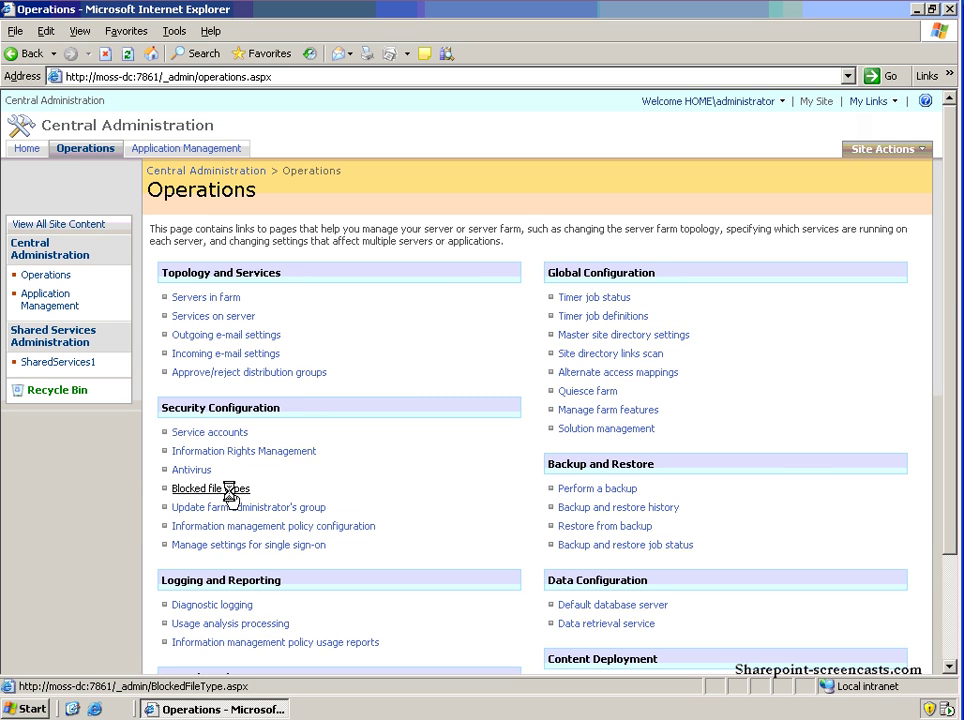
Add mp3 on a new line at the end of the Blocked file types list.
left_click(229, 488)
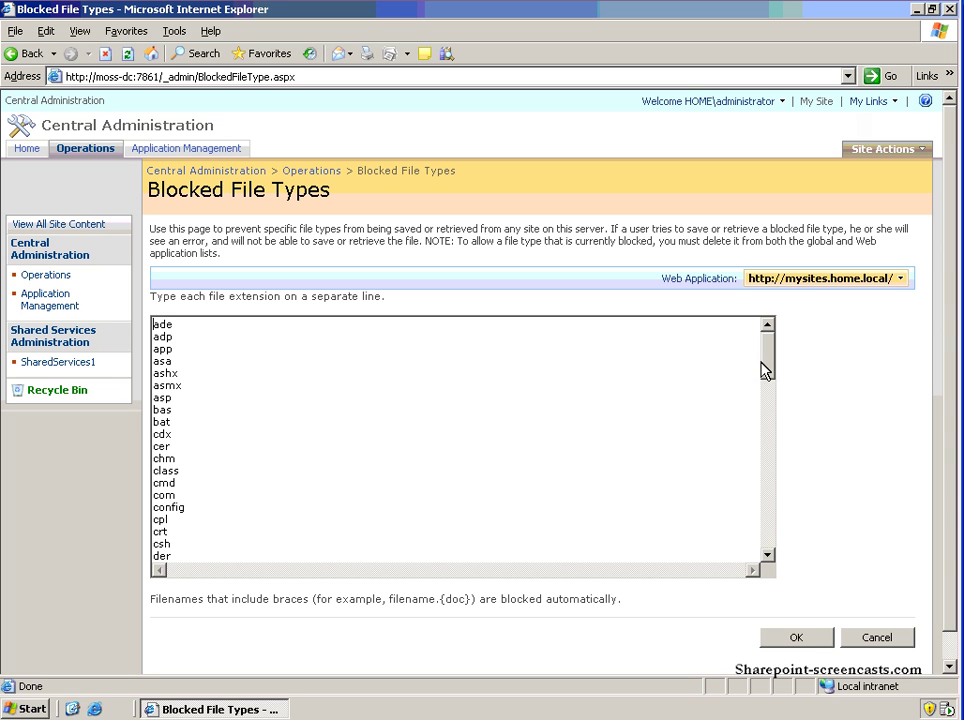
left_click_drag(764, 368, 757, 478)
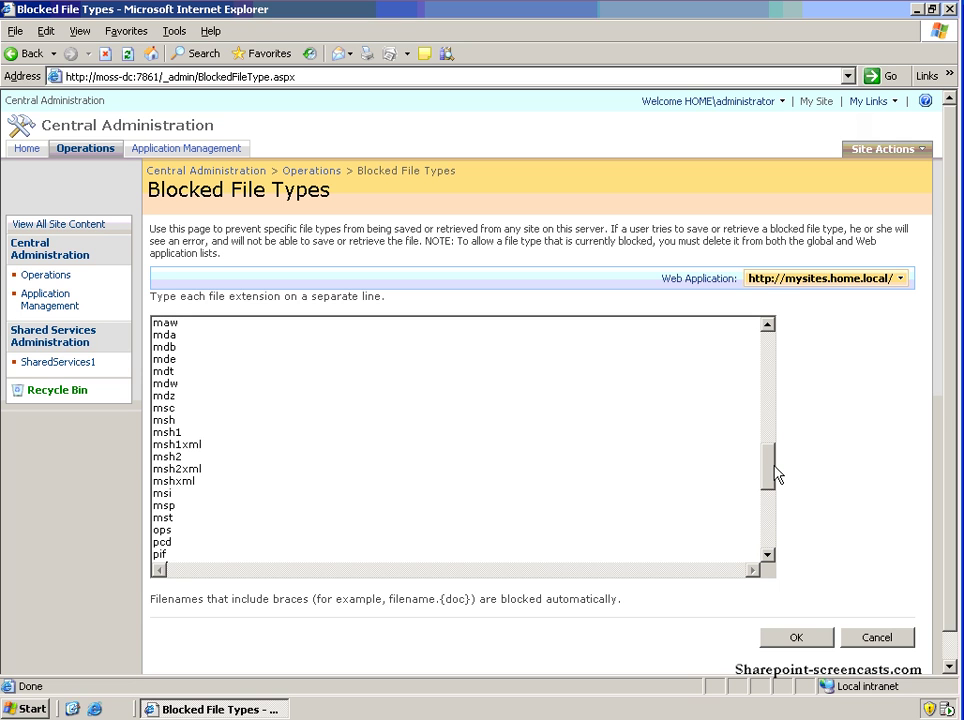
left_click_drag(768, 478, 769, 552)
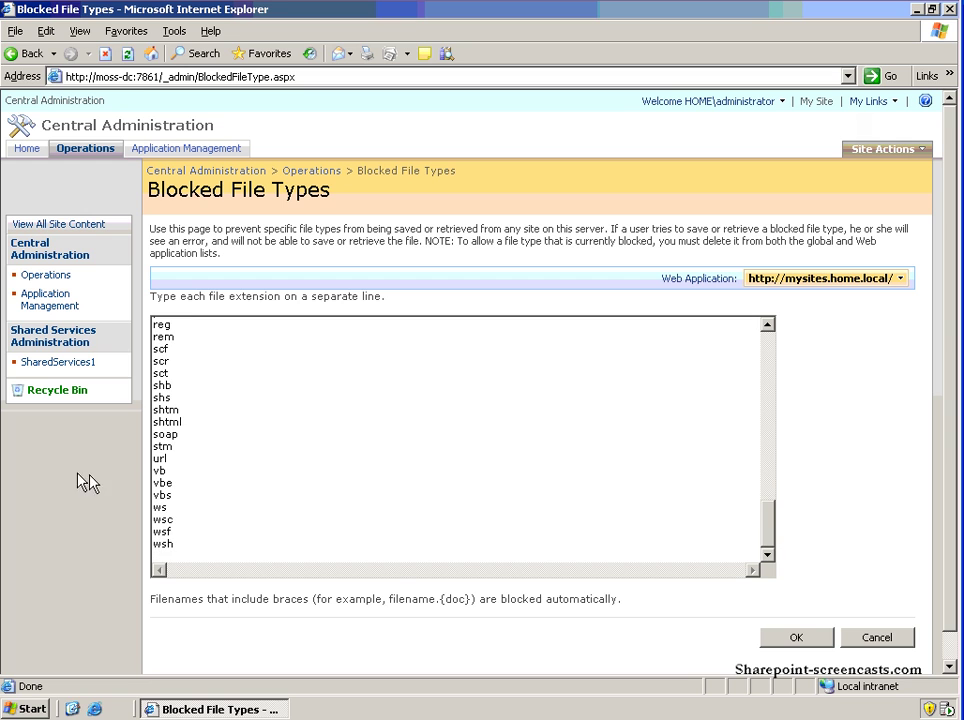
left_click(180, 548)
key("Return")
type("mp3")
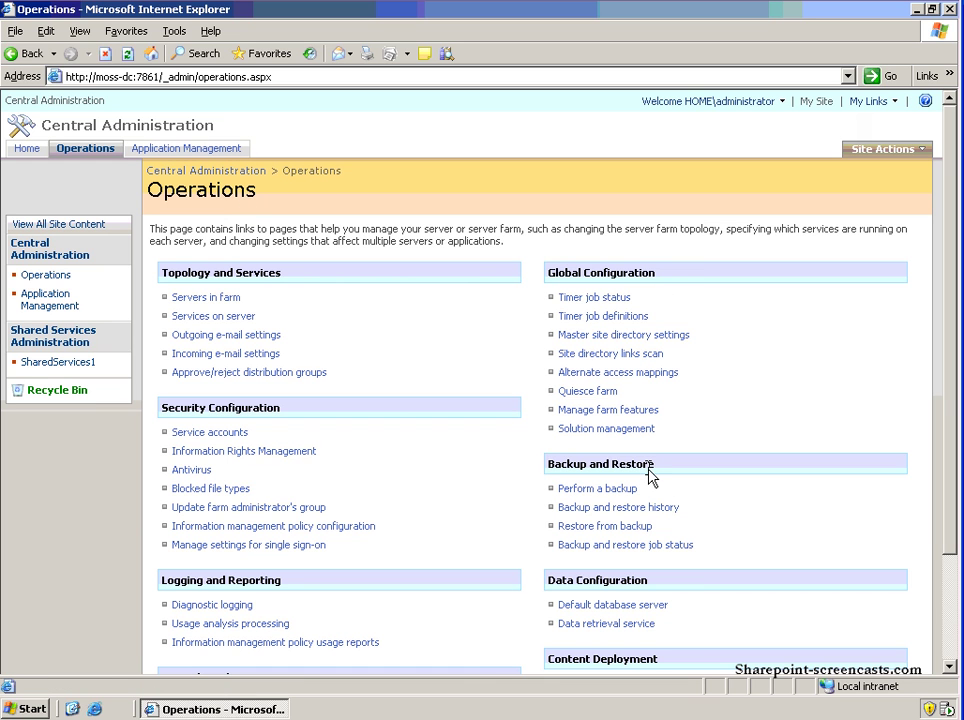
Look at usage analysis processing on Operations, then go to Application Management.
scroll(648, 476, "down", 3)
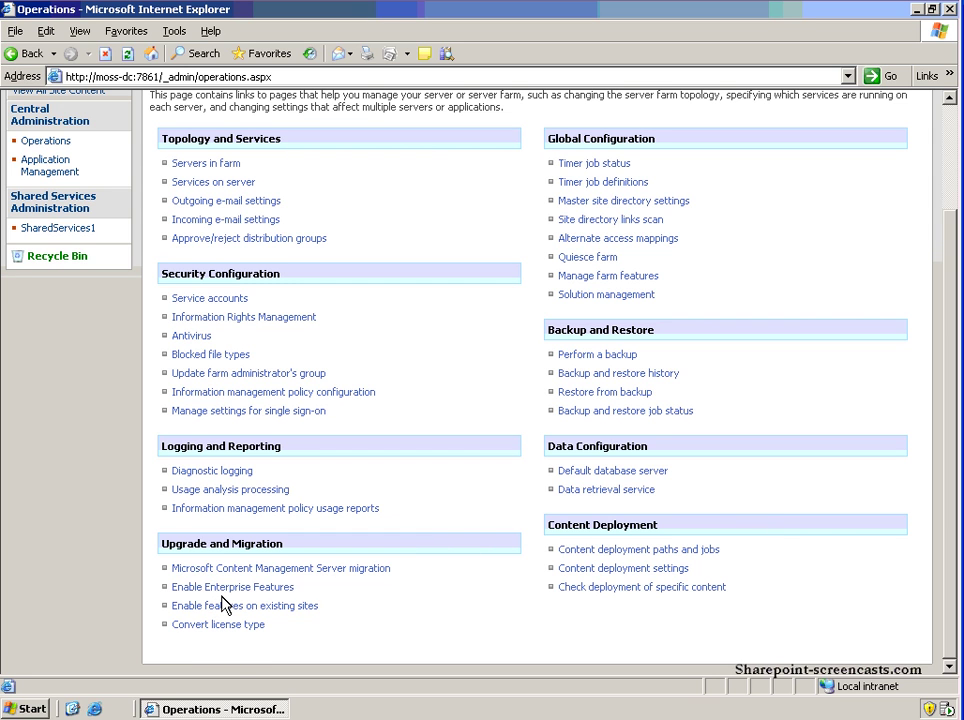
left_click(257, 490)
scroll(400, 300, "up", 3)
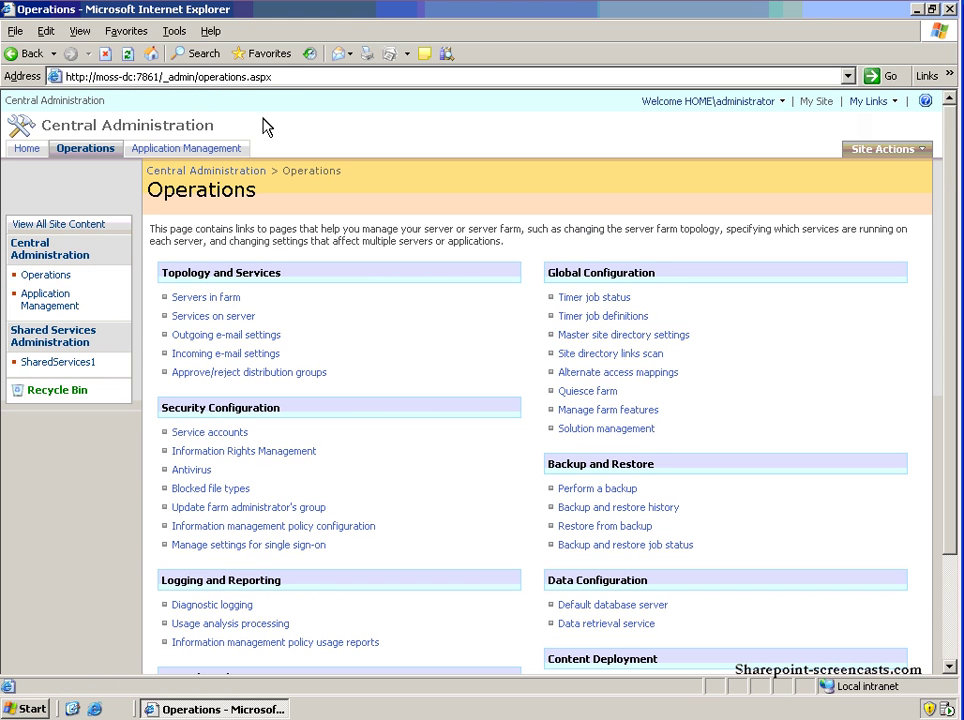
left_click(170, 158)
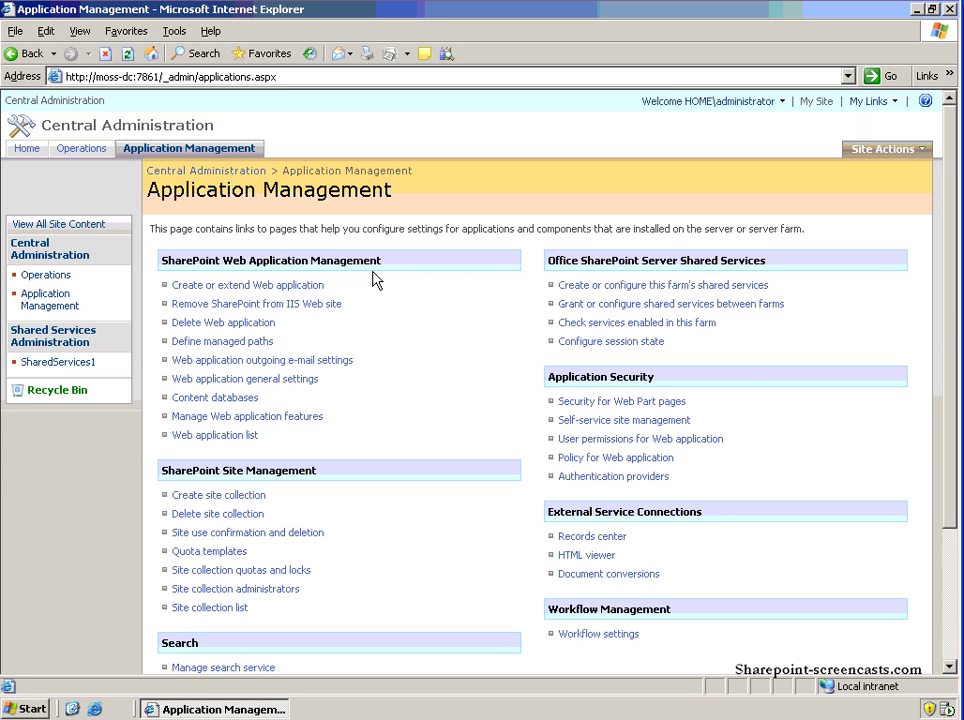
Set outbound SMTP server smtp.portal.local and enter the From and Reply-to e-mail addresses.
left_click(286, 365)
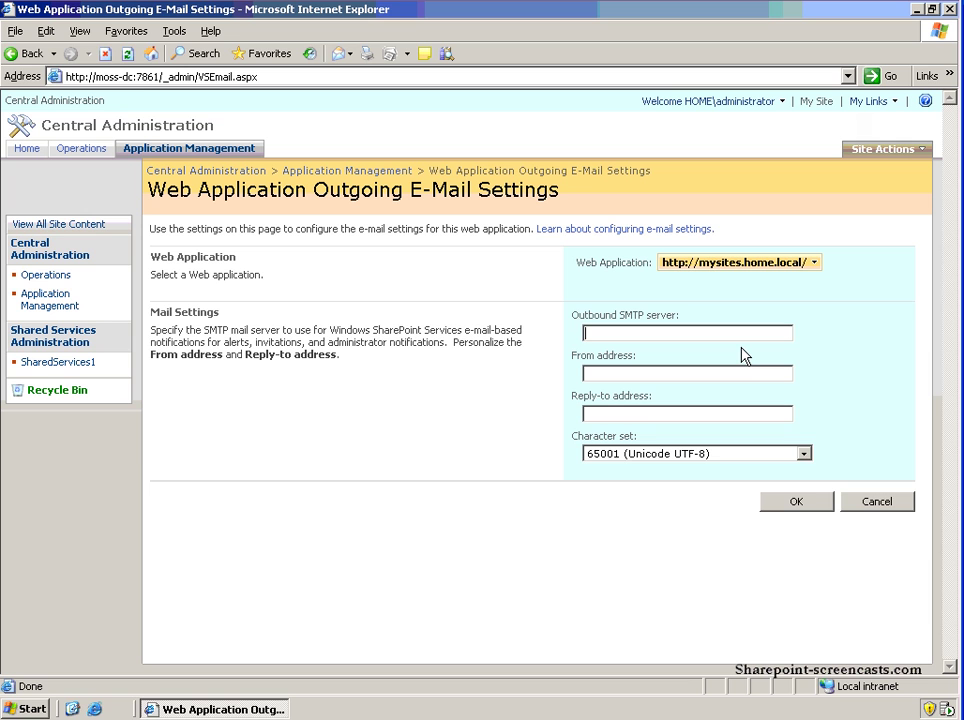
type("smtp.portal.local")
left_click(735, 373)
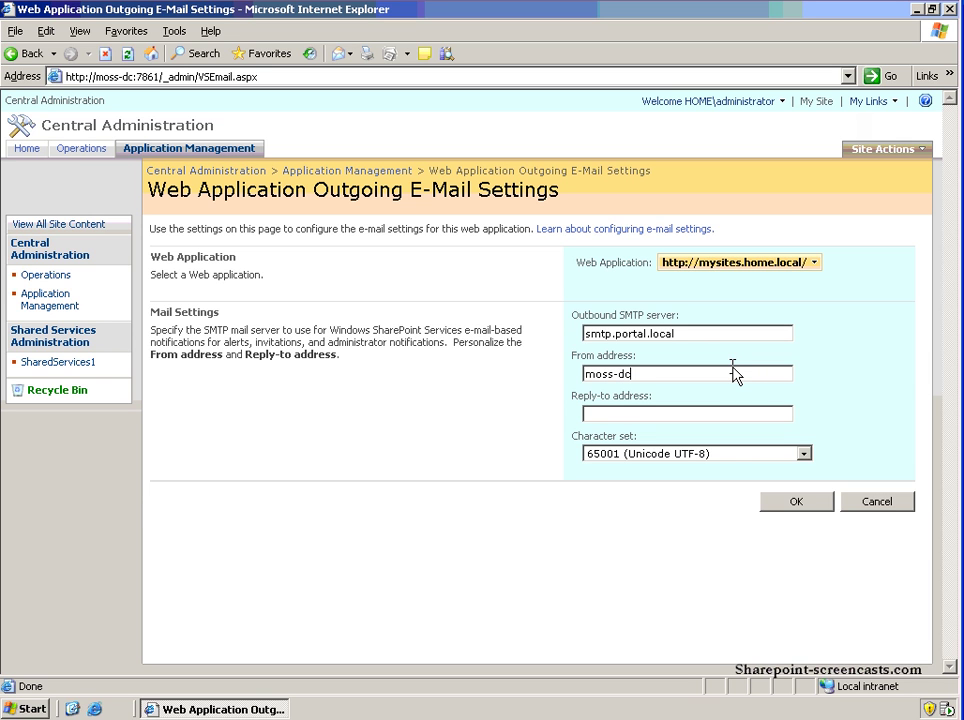
left_click(648, 415)
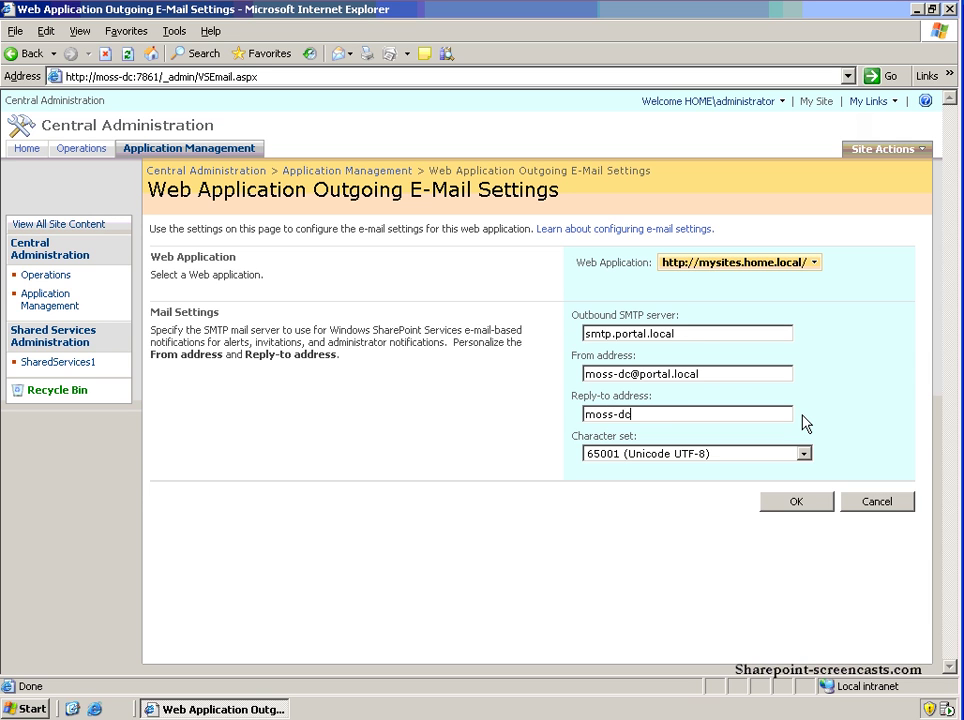
Confirm the Web Application Outgoing E-Mail Settings with OK.
left_click(790, 505)
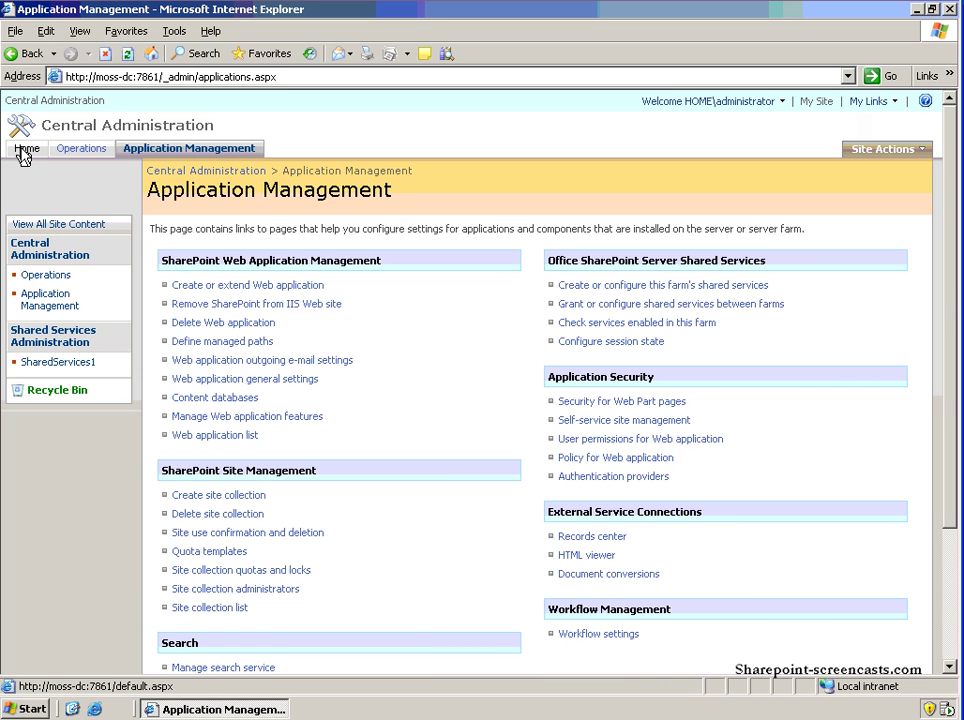
Visit the Home, Operations and Application Management pages, then return to the Home page.
left_click(22, 150)
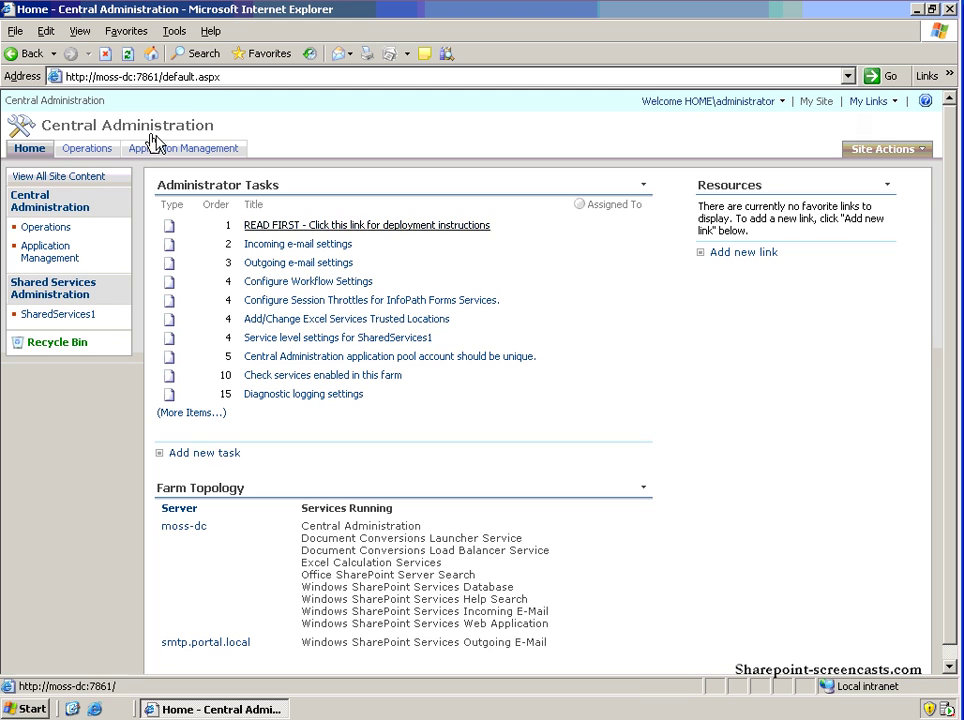
left_click(91, 157)
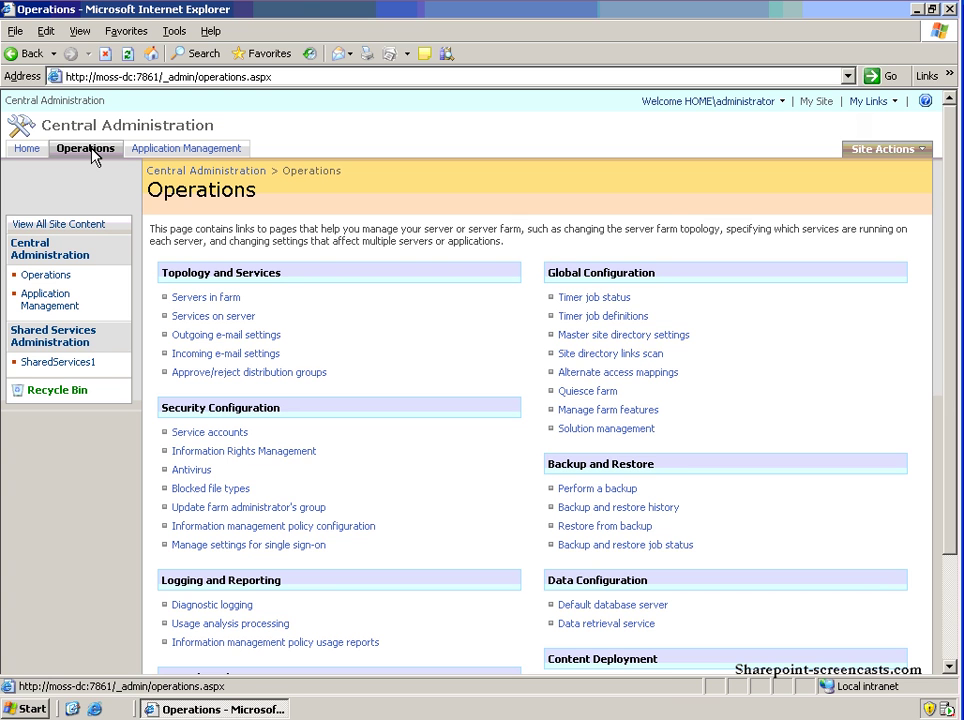
left_click(216, 157)
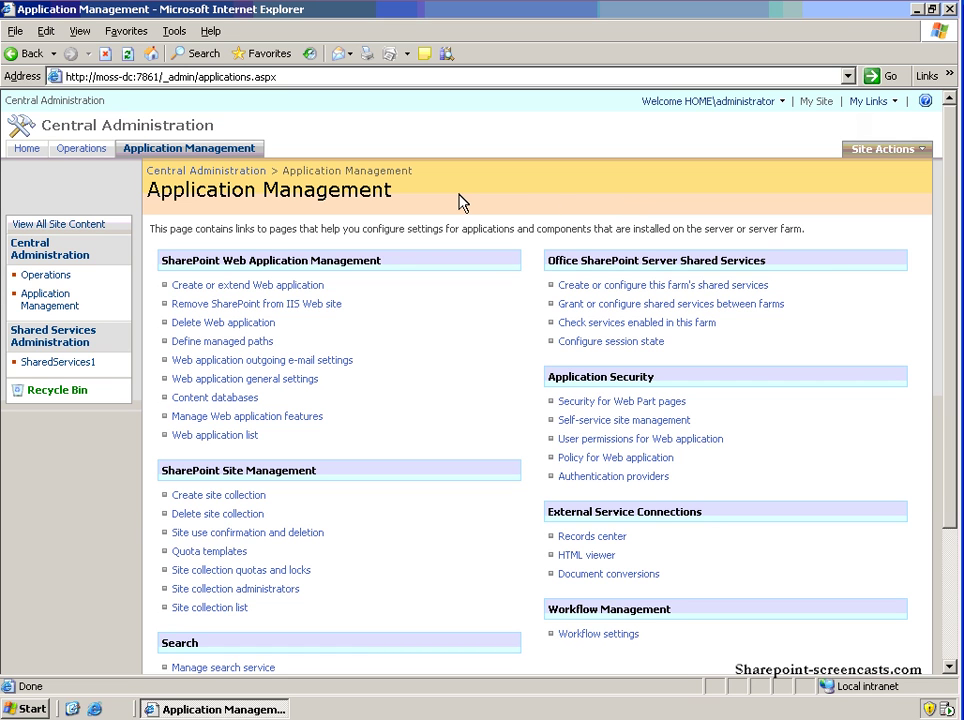
left_click(31, 152)
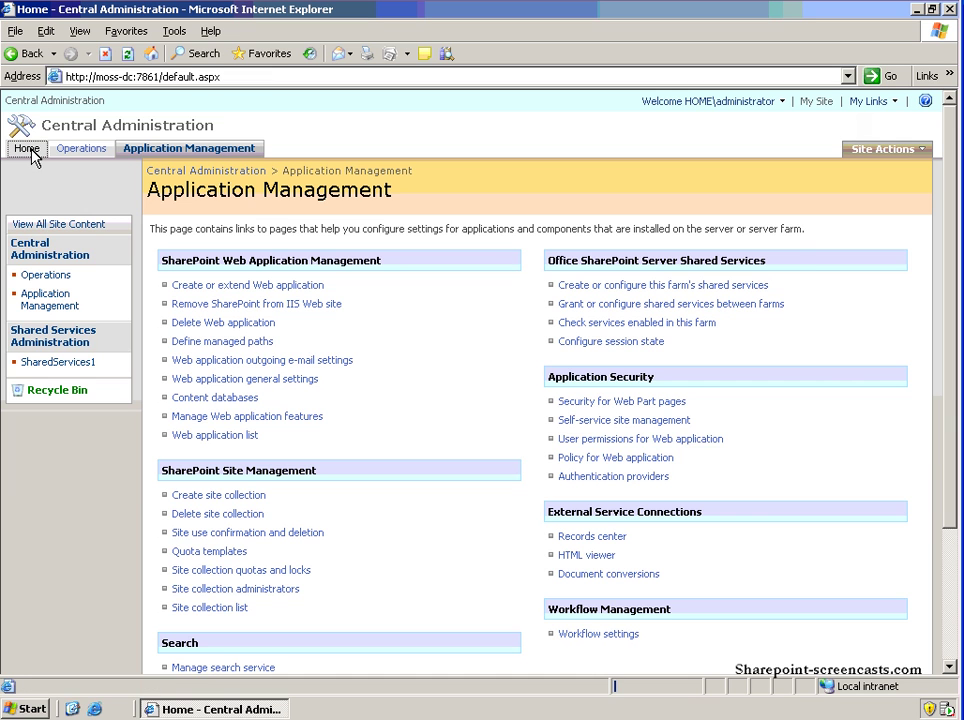